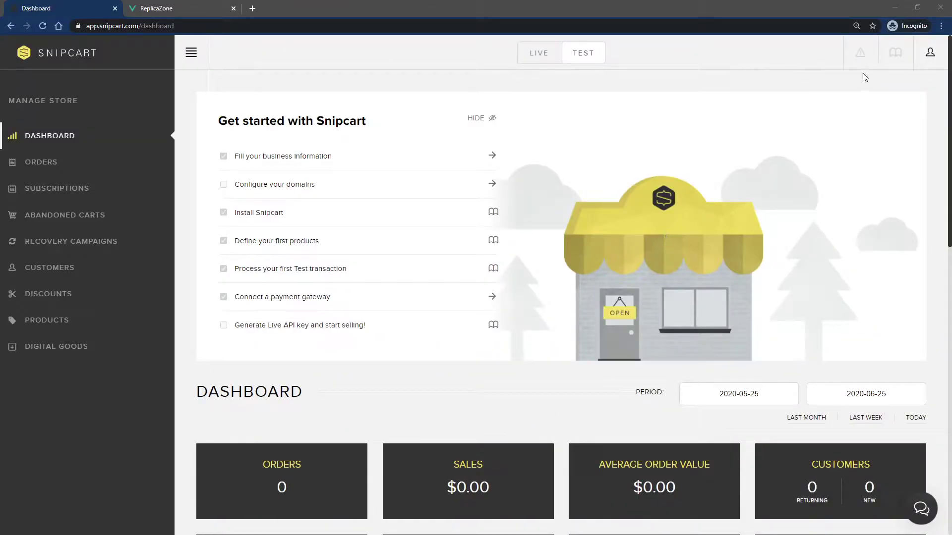
- Navigate from the account menu to the store's Taxes settings page
{"action": "left_click", "coordinate": [931, 52]}
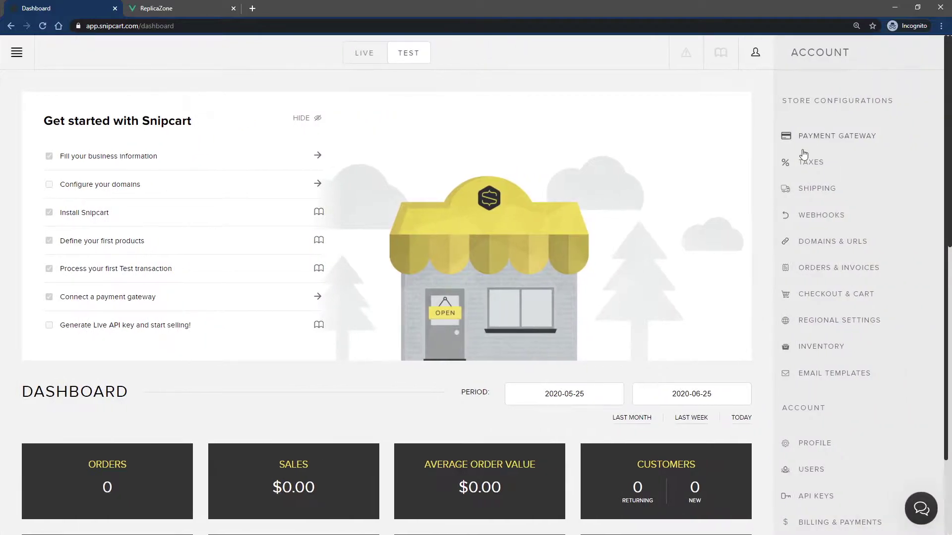
{"action": "left_click", "coordinate": [800, 163]}
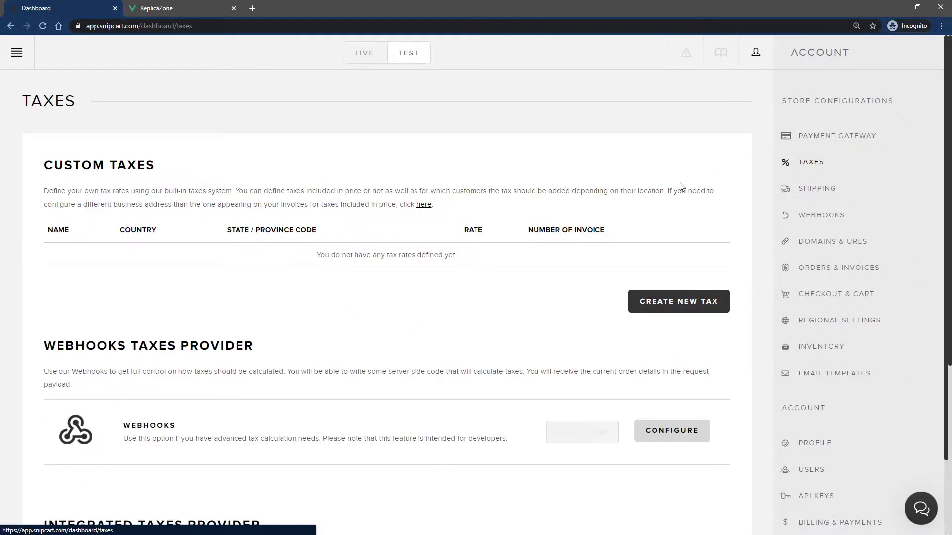
{"action": "left_click", "coordinate": [669, 307]}
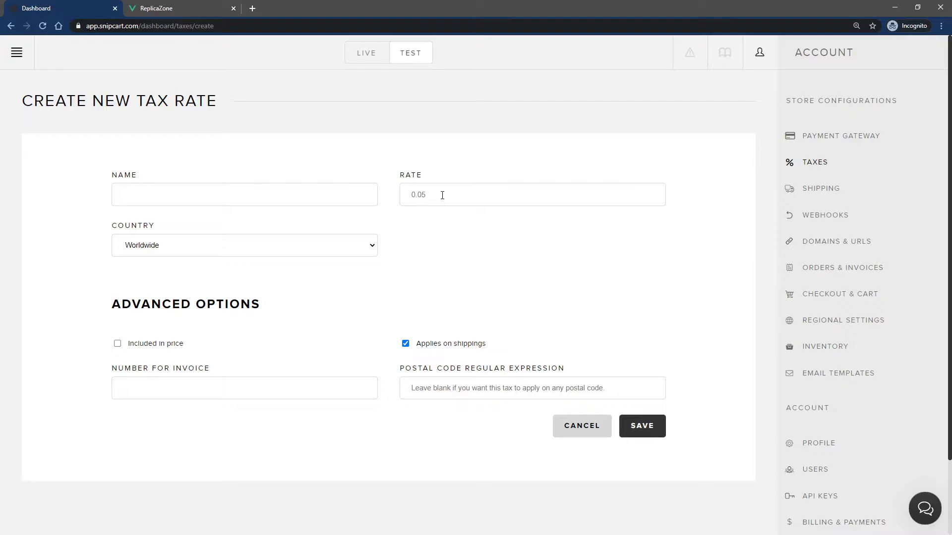
{"action": "left_click", "coordinate": [334, 246]}
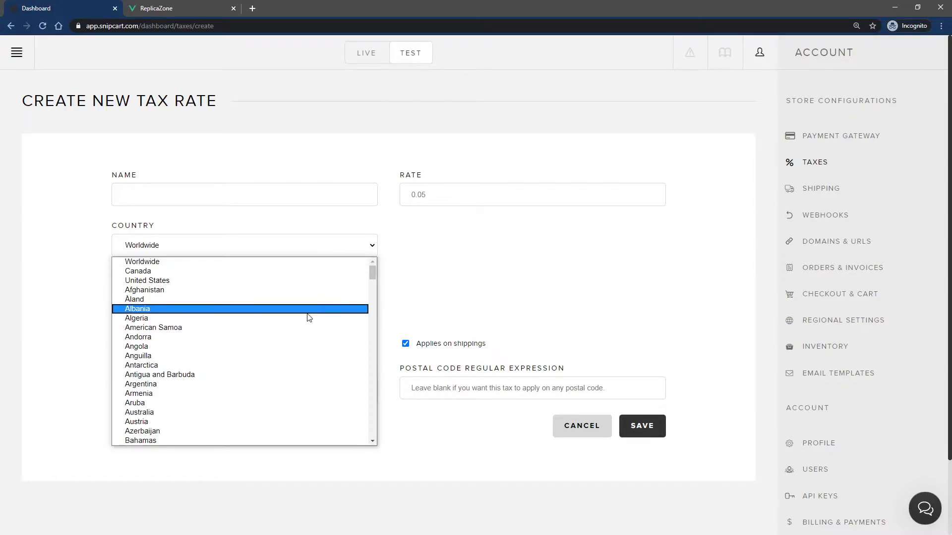
{"action": "left_click", "coordinate": [310, 261]}
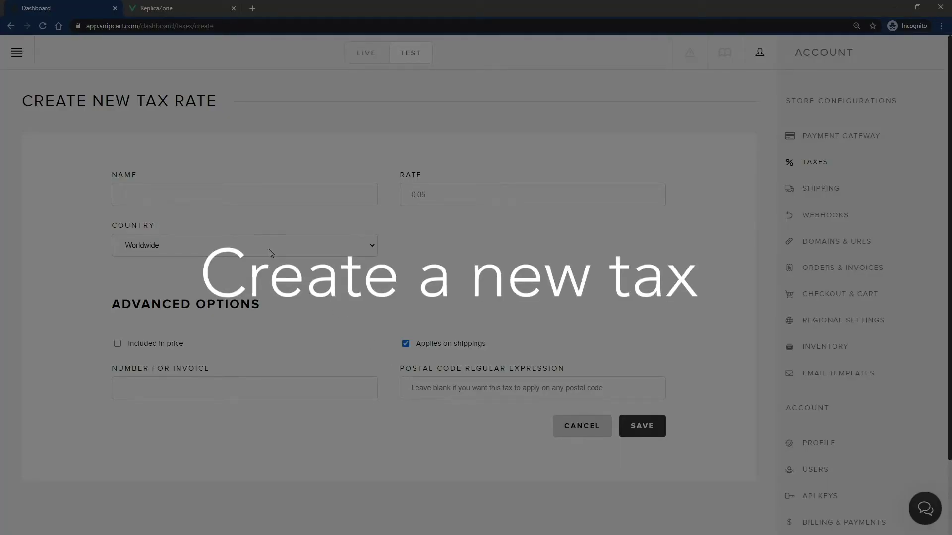
- Create a worldwide tax named GST with rate 0.10 and save it
{"action": "type", "text": "GST"}
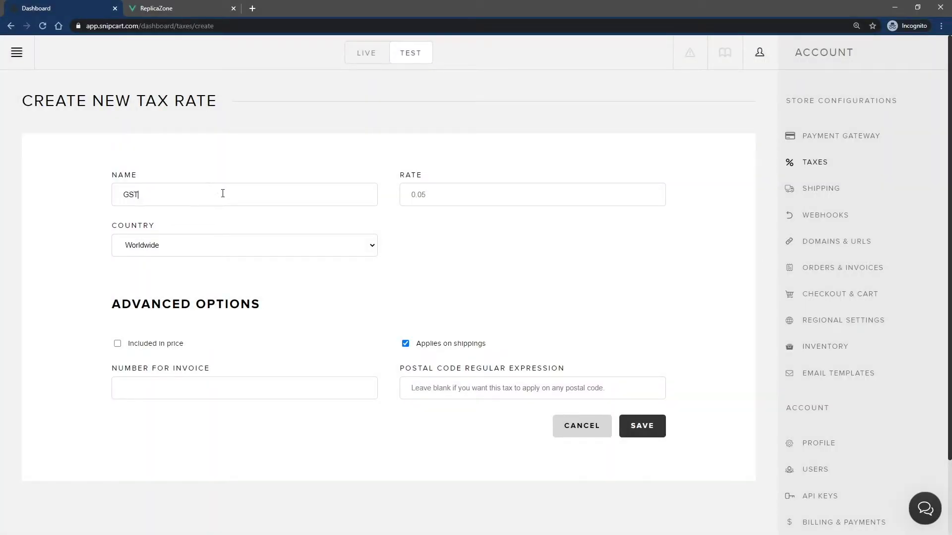
{"action": "left_click", "coordinate": [511, 184]}
{"action": "type", "text": "0.10"}
{"action": "left_click", "coordinate": [636, 427]}
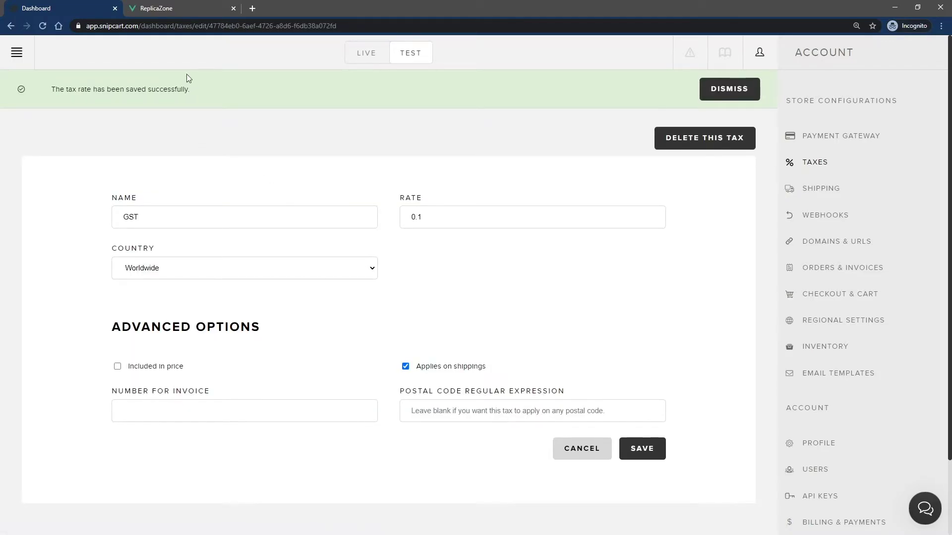
- Continue checkout to shipping to confirm a $10.00 GST line, then return to GST settings
{"action": "left_click", "coordinate": [166, 12]}
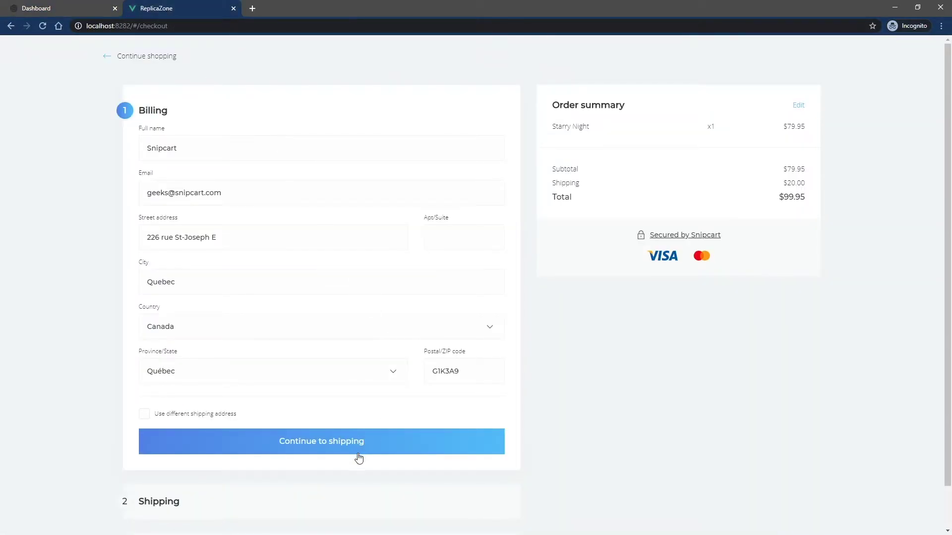
{"action": "left_click", "coordinate": [347, 450]}
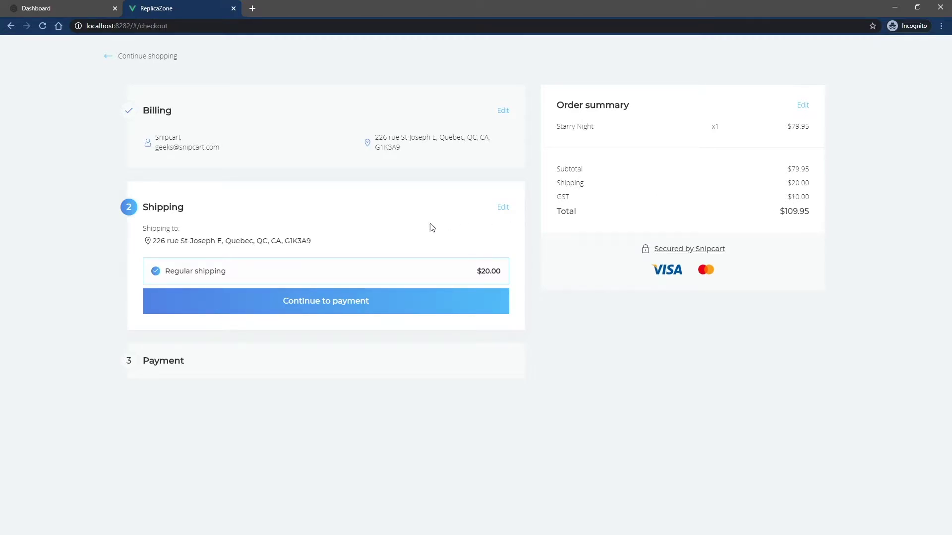
{"action": "left_click", "coordinate": [503, 111]}
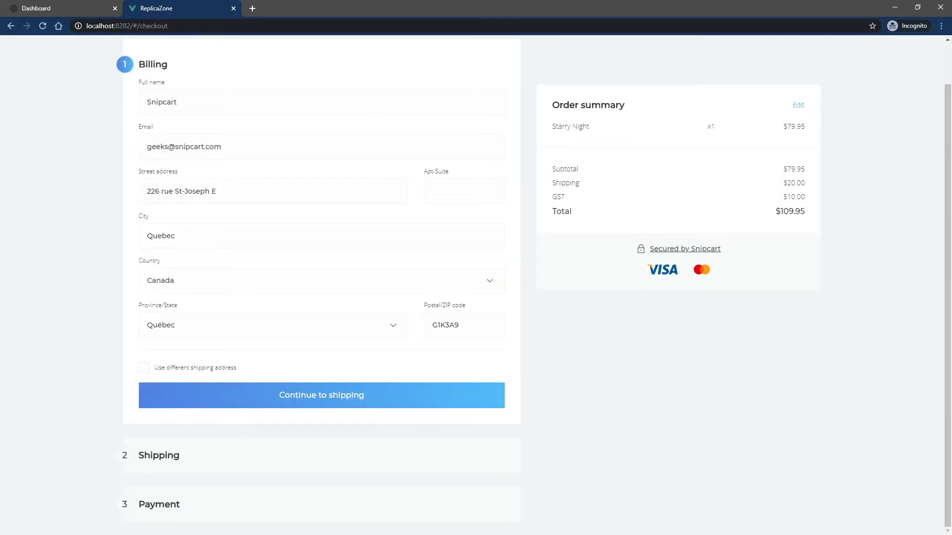
{"action": "left_click", "coordinate": [67, 8]}
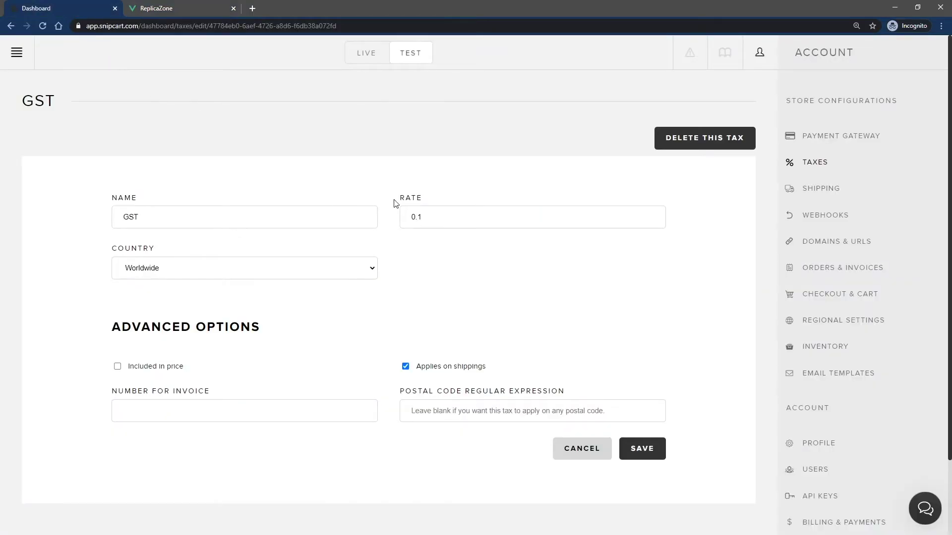
- Limit the GST tax to Canada, province Québec, and save it
{"action": "left_click", "coordinate": [328, 269]}
{"action": "left_click", "coordinate": [294, 296]}
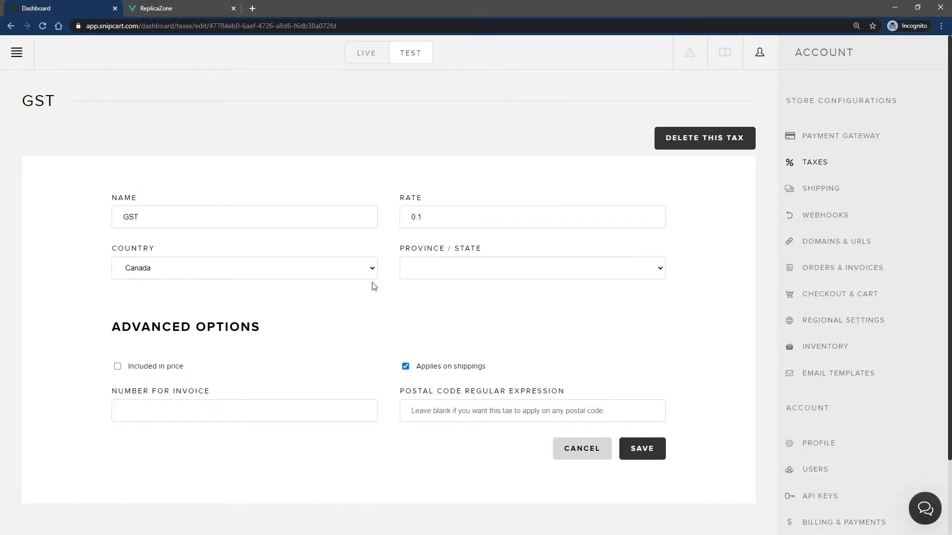
{"action": "left_click", "coordinate": [603, 267]}
{"action": "left_click", "coordinate": [438, 389]}
{"action": "left_click", "coordinate": [634, 456]}
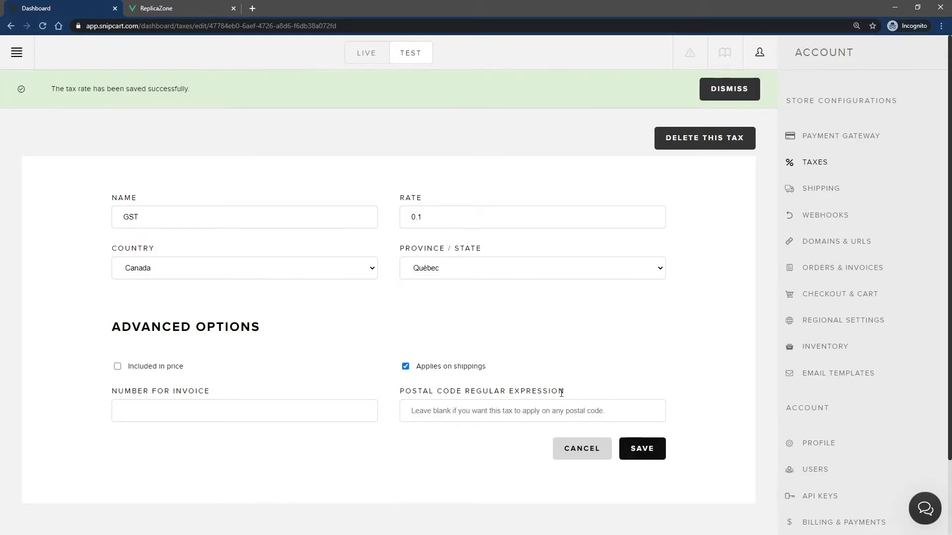
- Change the billing province to Newfoundland and continue to shipping to see GST disappear
{"action": "left_click", "coordinate": [176, 8]}
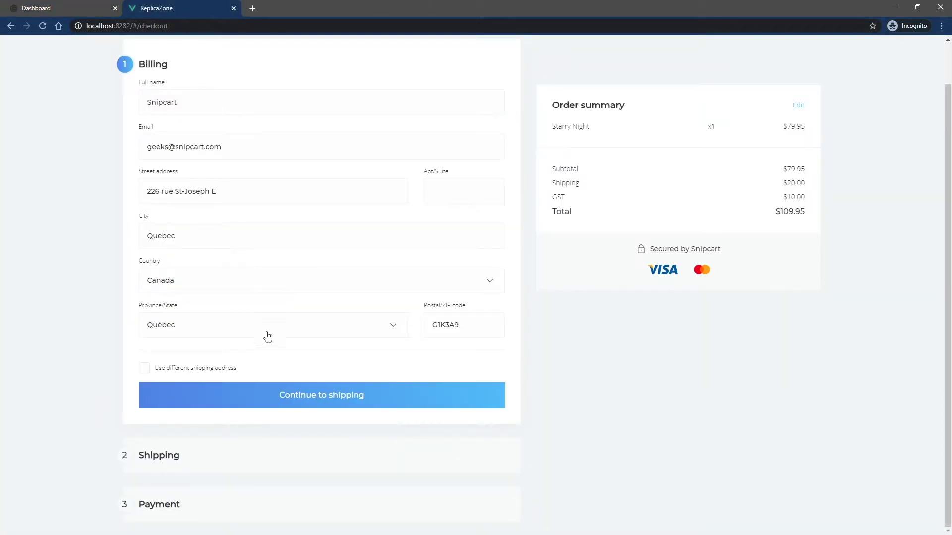
{"action": "left_click", "coordinate": [394, 331]}
{"action": "left_click", "coordinate": [277, 379]}
{"action": "left_click", "coordinate": [315, 399]}
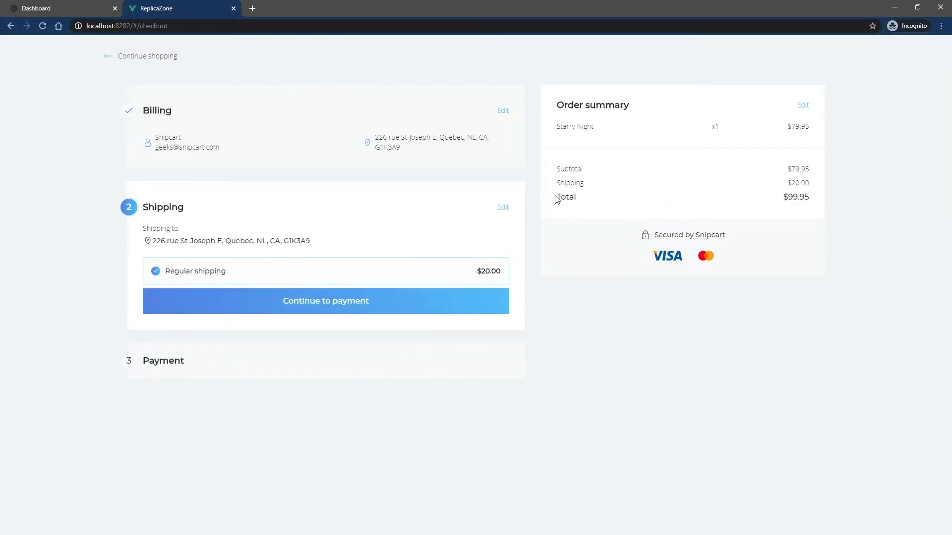
- Set the billing province back to Québec and continue to shipping to see $10.00 GST return
{"action": "left_click", "coordinate": [502, 110]}
{"action": "left_click", "coordinate": [261, 278]}
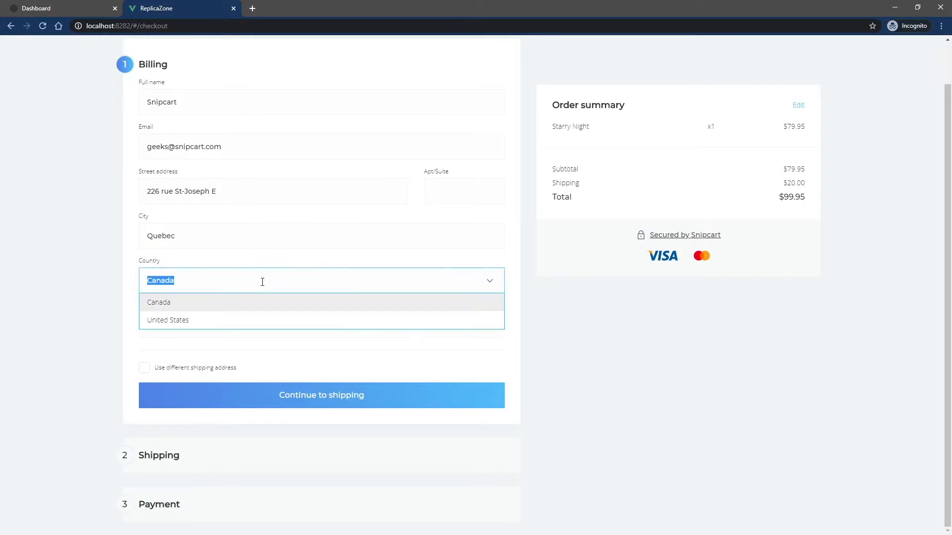
{"action": "left_click", "coordinate": [126, 282]}
{"action": "left_click", "coordinate": [217, 336]}
{"action": "type", "text": "q"}
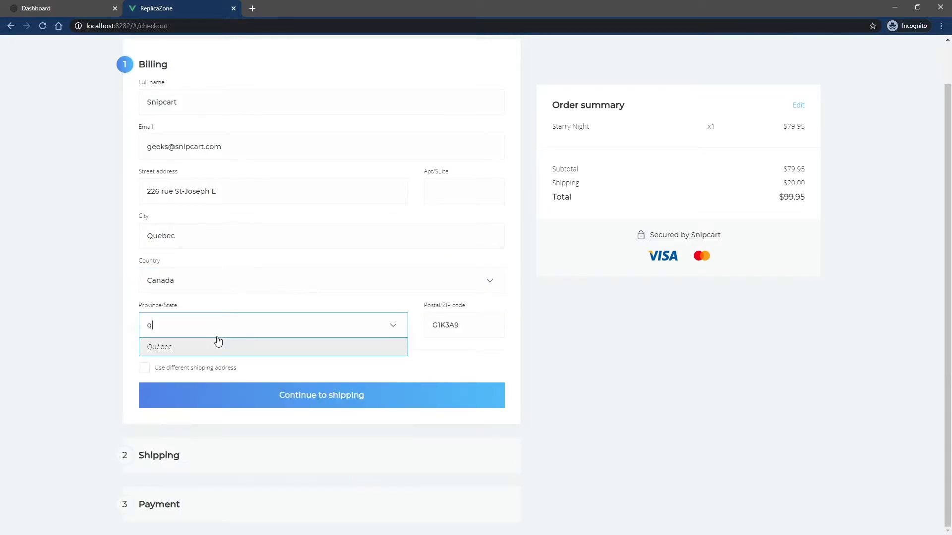
{"action": "left_click", "coordinate": [213, 346]}
{"action": "left_click", "coordinate": [324, 397]}
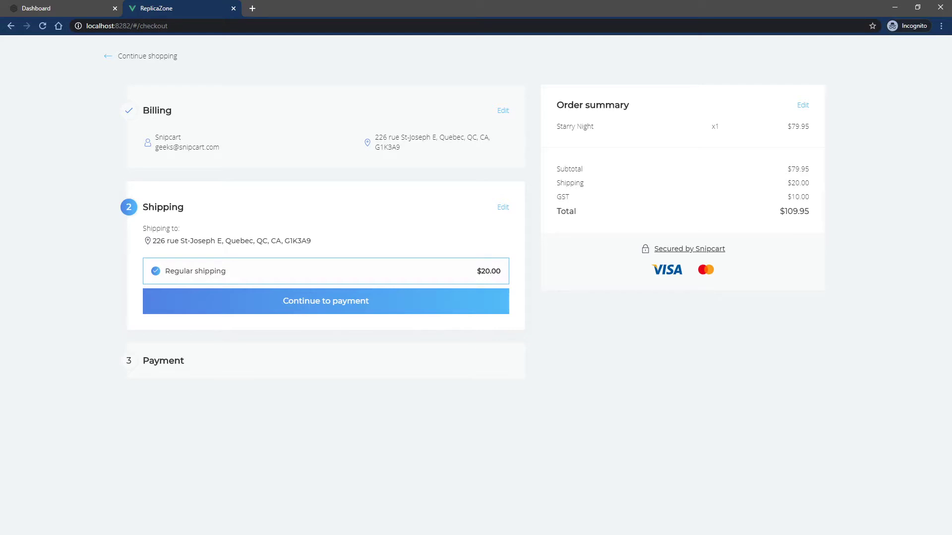
- Add data-item-taxable="false" to the Starry Night button in index.html and save
{"action": "key", "text": "ctrl+1"}
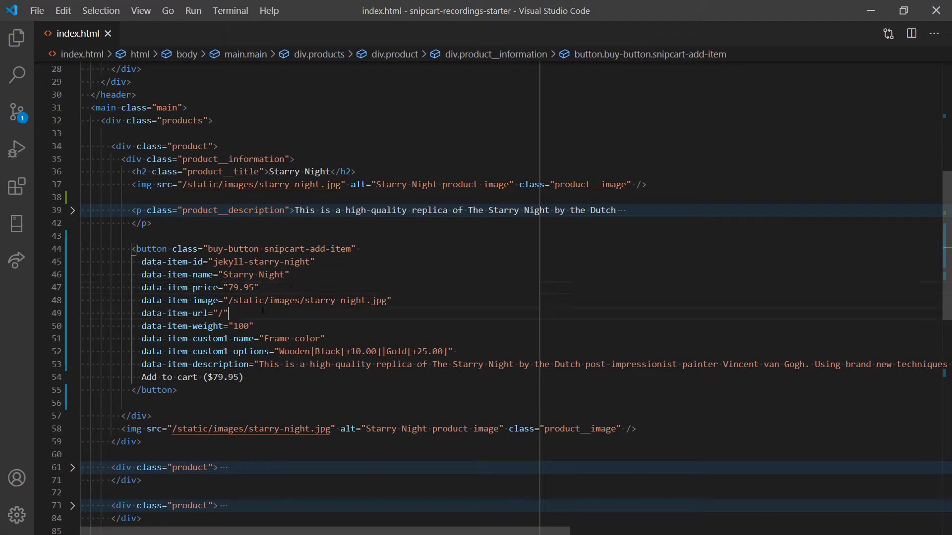
{"action": "key", "text": "Return"}
{"action": "type", "text": "data"}
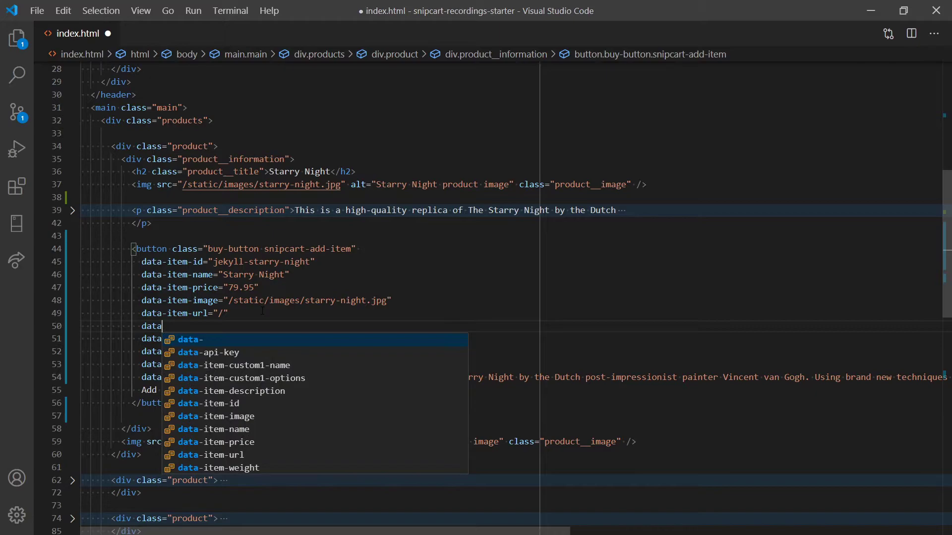
{"action": "type", "text": "-item-taxable=\""}
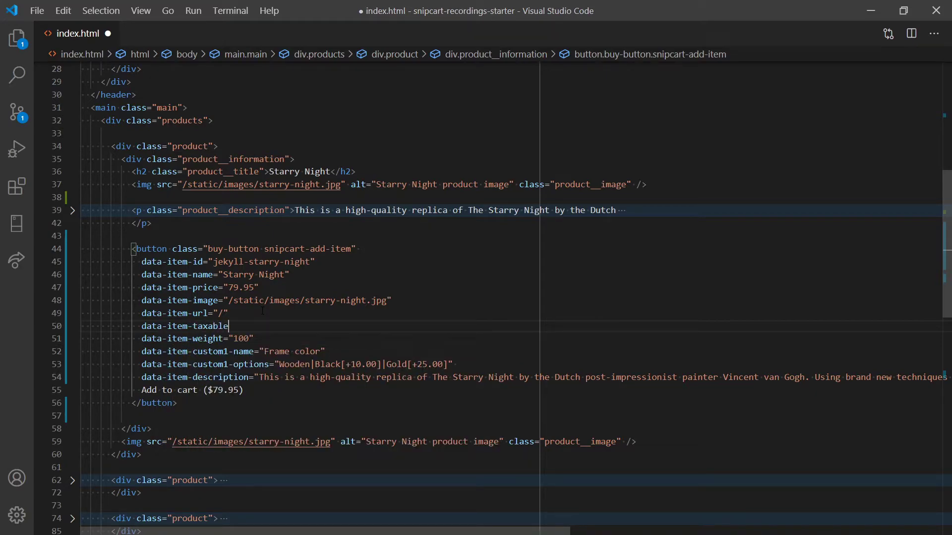
{"action": "type", "text": "false"}
{"action": "key", "text": "ctrl+s"}
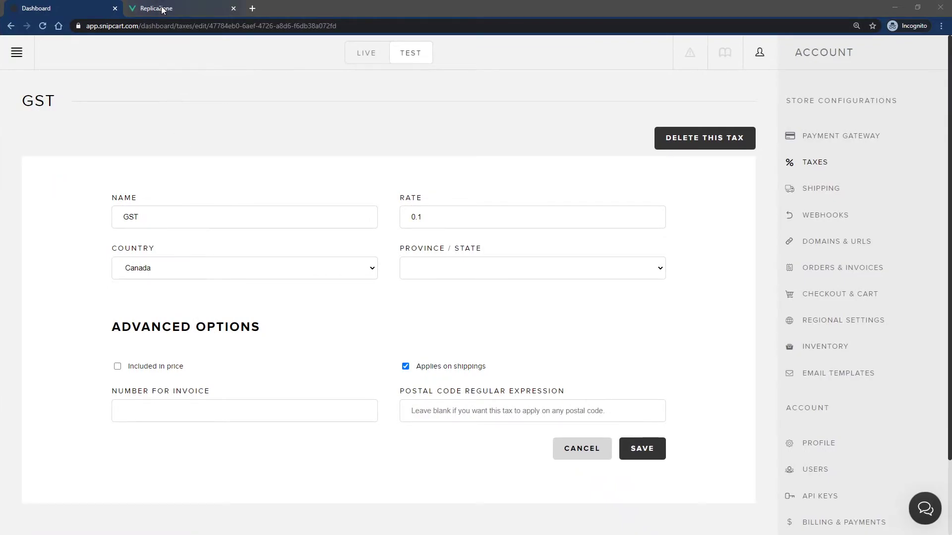
- Add Starry Night to the cart in the store and proceed to checkout
{"action": "left_click", "coordinate": [162, 10]}
{"action": "left_click", "coordinate": [270, 276]}
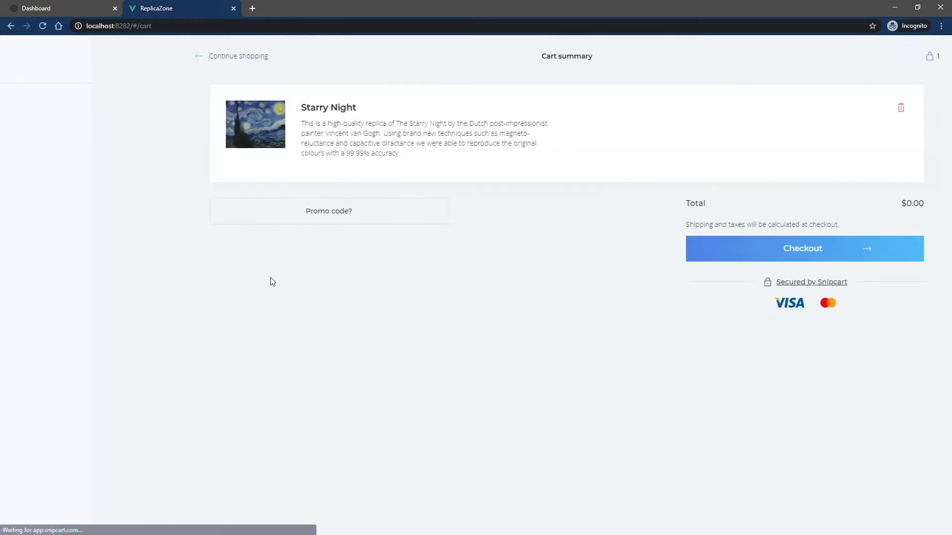
{"action": "left_click", "coordinate": [703, 297]}
- Fill the billing form with the customer's full name, email, street address, city and province Québec
{"action": "left_click", "coordinate": [184, 146]}
{"action": "type", "text": "Snipcart"}
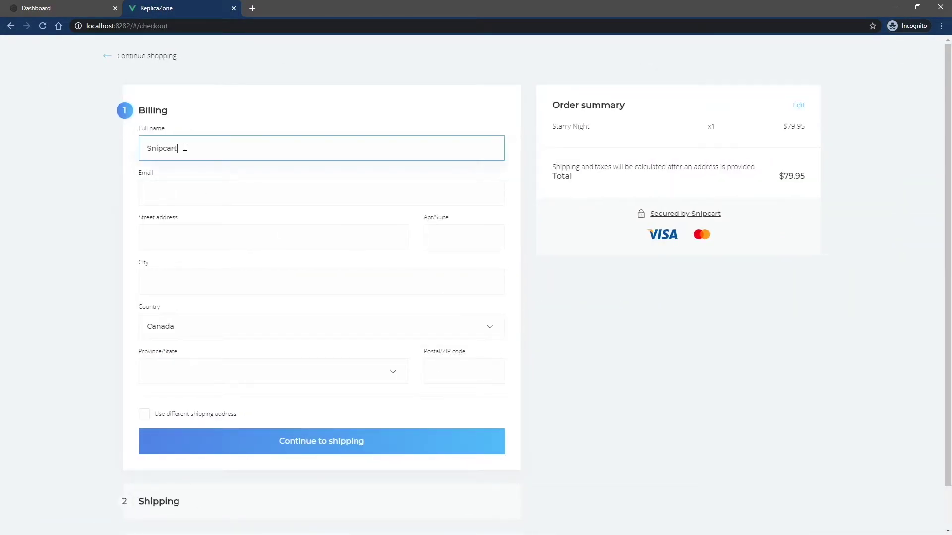
{"action": "key", "text": "Tab"}
{"action": "key", "text": "Tab"}
{"action": "type", "text": "226 rue St-J"}
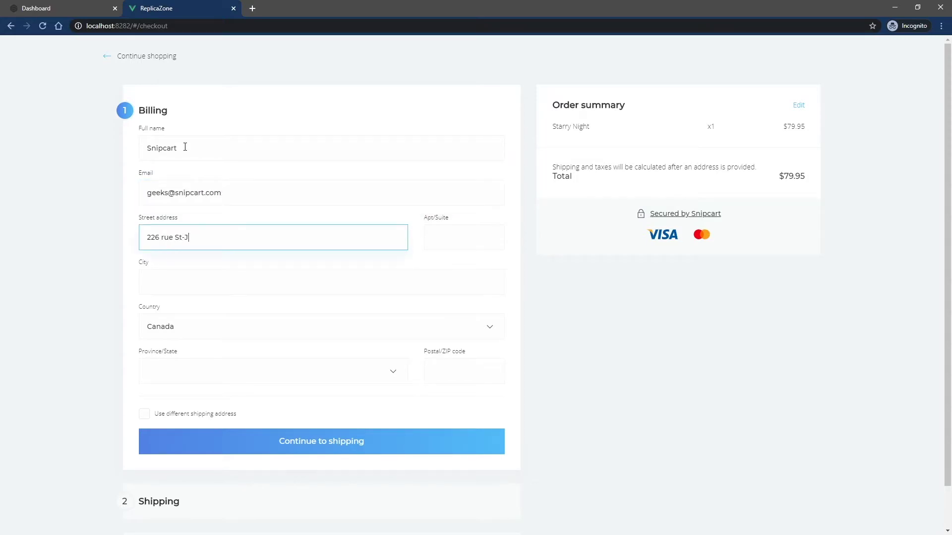
{"action": "type", "text": "oseph E"}
{"action": "key", "text": "Tab"}
{"action": "key", "text": "Tab"}
{"action": "type", "text": "Quebec"}
{"action": "key", "text": "Tab"}
{"action": "key", "text": "Tab"}
{"action": "type", "text": "Q"}
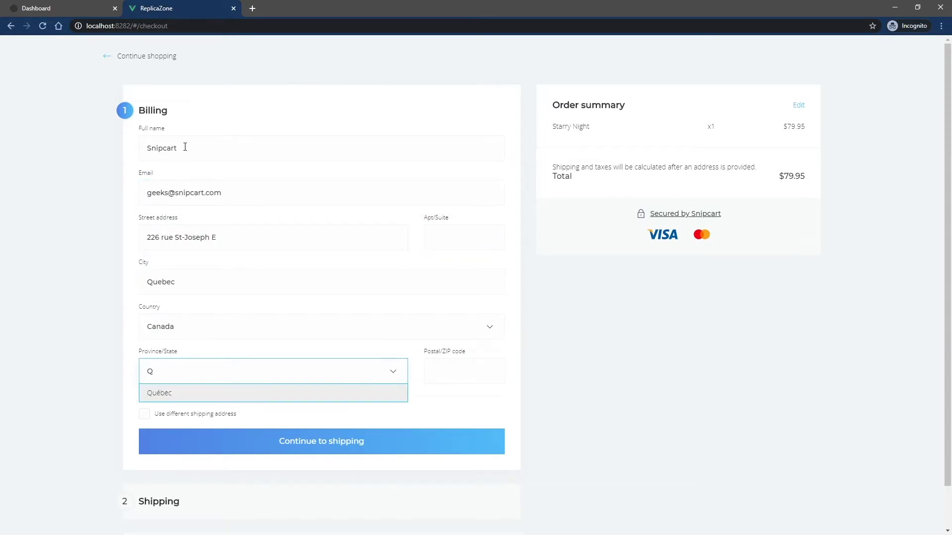
{"action": "key", "text": "Return"}
{"action": "key", "text": "Tab"}
- Enter the postal code, confirm $20 regular shipping adds $2.00 GST, then revert to free shipping
{"action": "type", "text": "G1K3A9"}
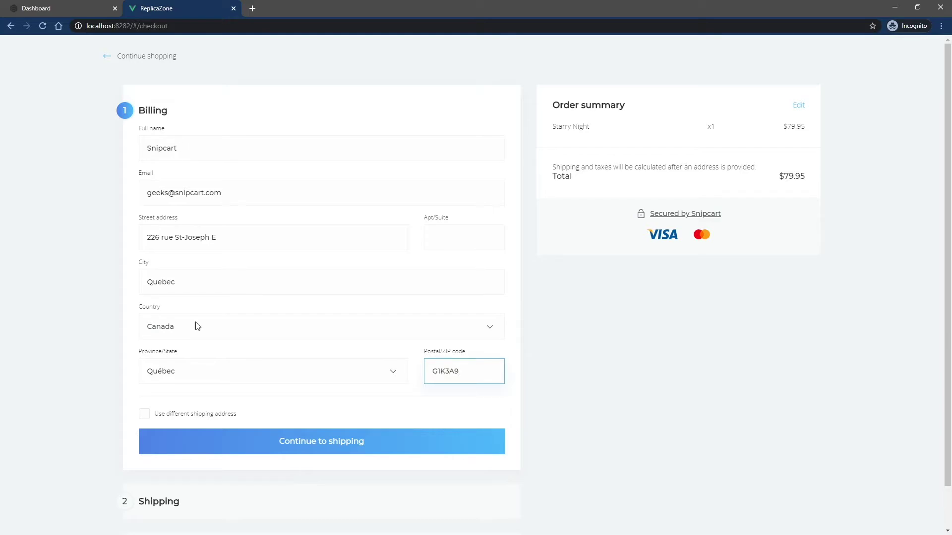
{"action": "left_click", "coordinate": [376, 442]}
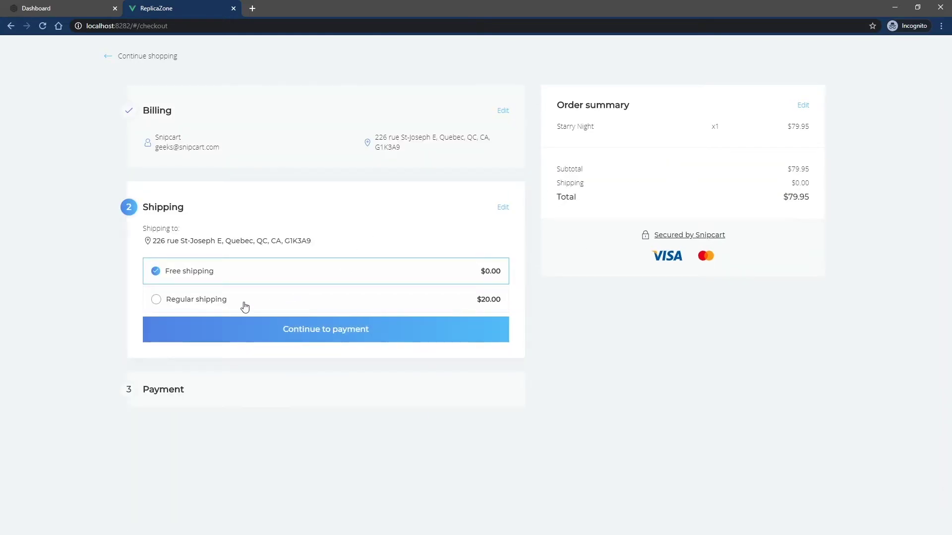
{"action": "left_click", "coordinate": [162, 299]}
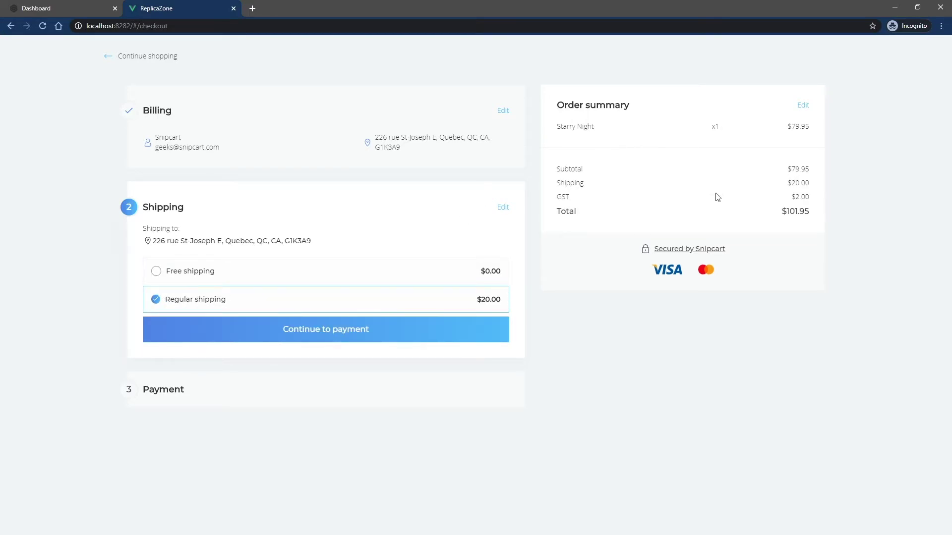
{"action": "left_click", "coordinate": [199, 269]}
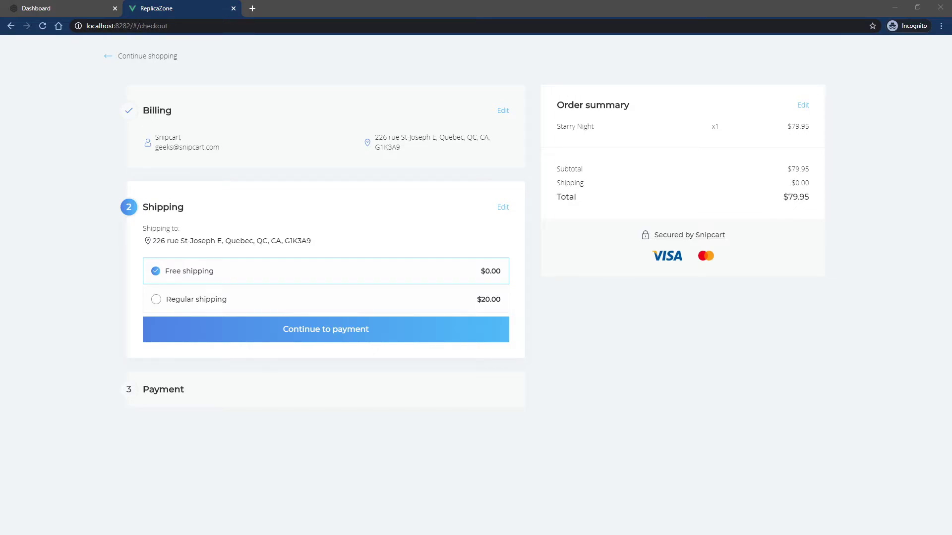
- Return to the Taxes list showing GST at 0.05 and PST at 0.09975 for QC
{"action": "key", "text": "ctrl+shift+Tab"}
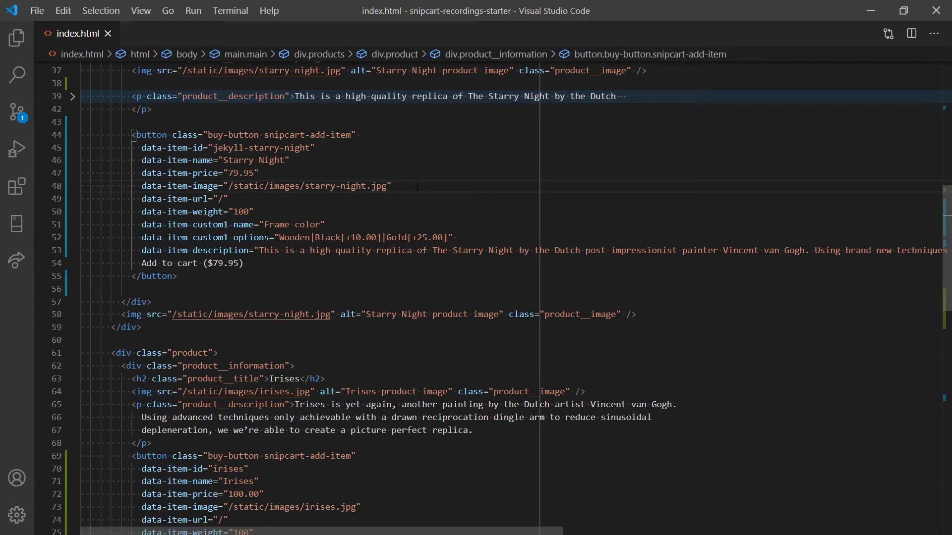
- Add data-item-taxes="GST" to the Starry Night button in index.html and save
{"action": "key", "text": "Return"}
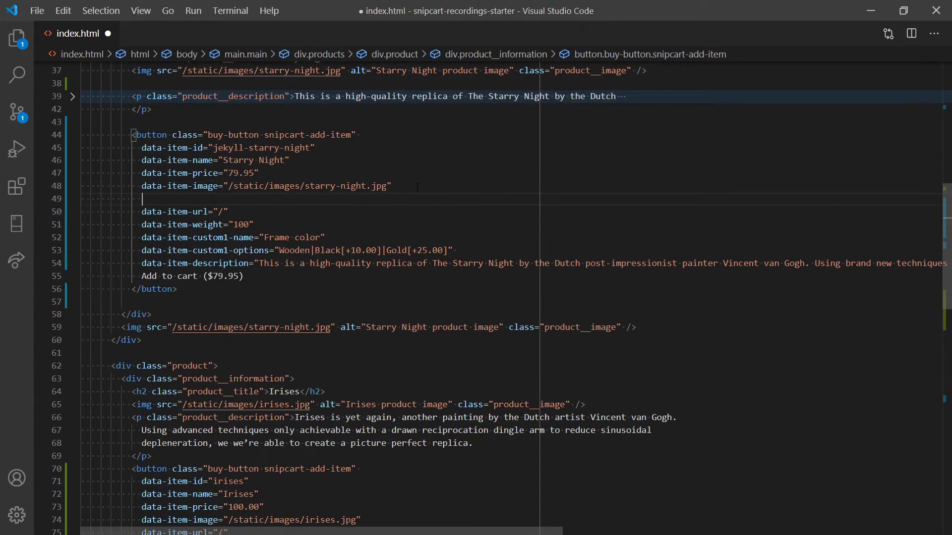
{"action": "type", "text": "data-item-taxes=\"GST"}
{"action": "key", "text": "ctrl+s"}
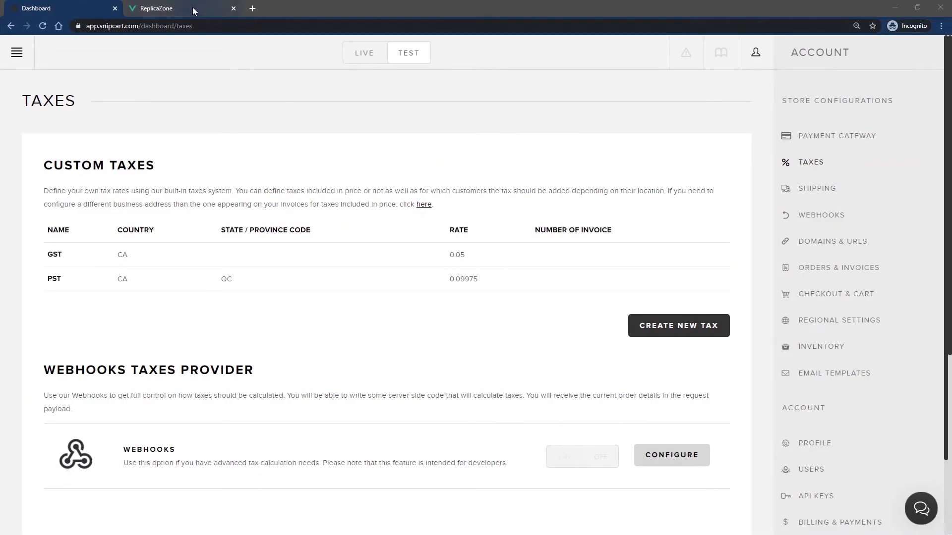
- Add Starry Night to the cart, go to checkout, and enter the billing name, email and street address
{"action": "left_click", "coordinate": [774, 7]}
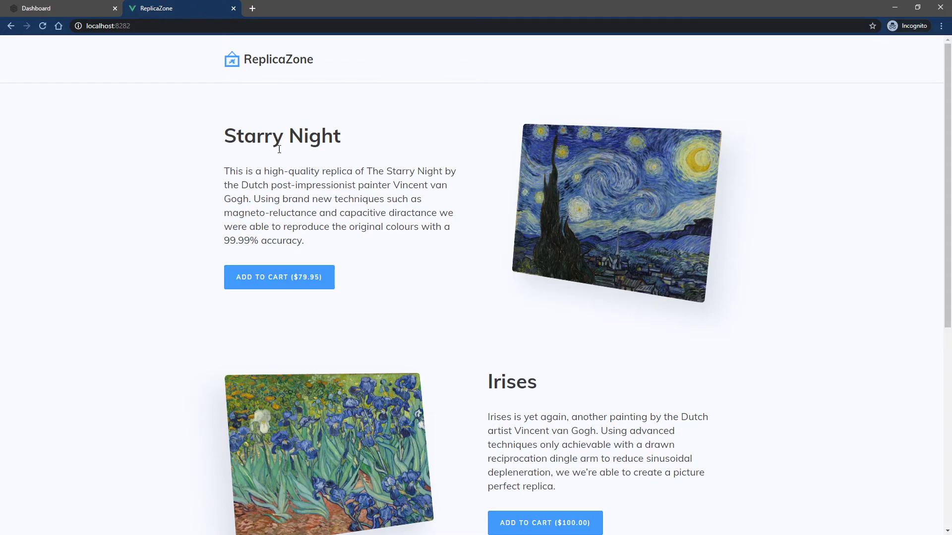
{"action": "left_click", "coordinate": [261, 282]}
{"action": "left_click", "coordinate": [714, 287]}
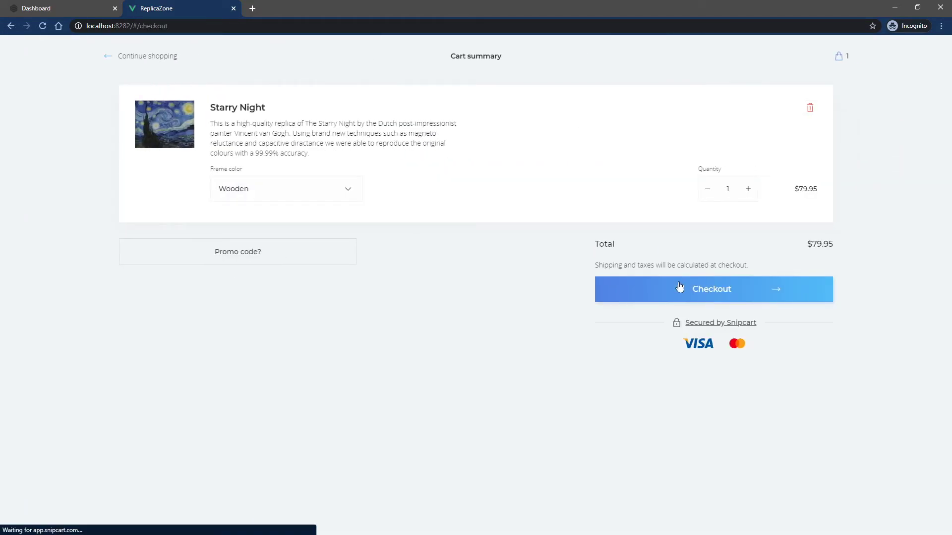
{"action": "left_click", "coordinate": [202, 147]}
{"action": "type", "text": "Snipcart"}
{"action": "key", "text": "Tab"}
{"action": "key", "text": "Tab"}
{"action": "type", "text": "226 r"}
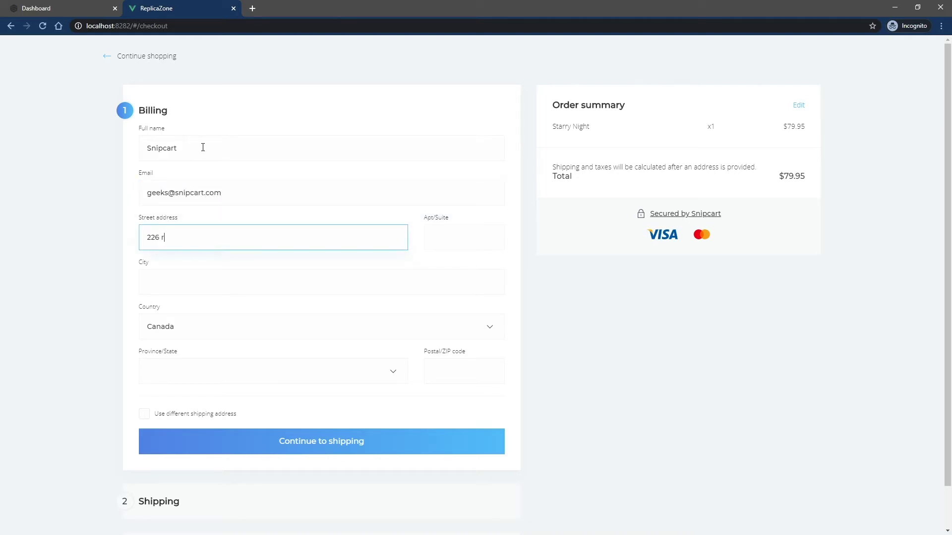
{"action": "type", "text": "ue St-Joseph E"}
- Complete the billing address with city Quebec, province Québec and a postal code, then continue to shipping
{"action": "key", "text": "Tab"}
{"action": "key", "text": "Tab"}
{"action": "type", "text": "Quebec"}
{"action": "key", "text": "Tab"}
{"action": "key", "text": "Tab"}
{"action": "type", "text": "Q"}
{"action": "key", "text": "Return"}
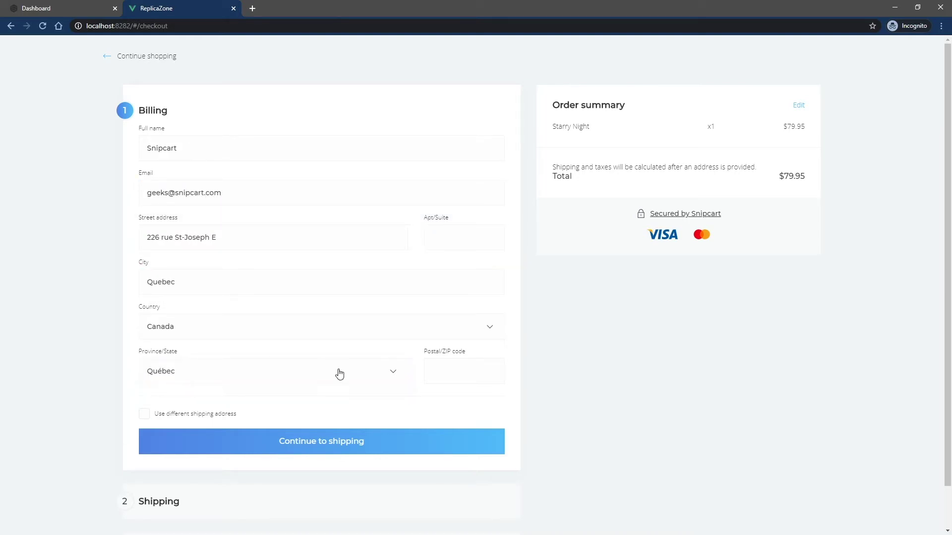
{"action": "left_click", "coordinate": [453, 369]}
{"action": "type", "text": "G1K3A9"}
{"action": "left_click", "coordinate": [350, 448]}
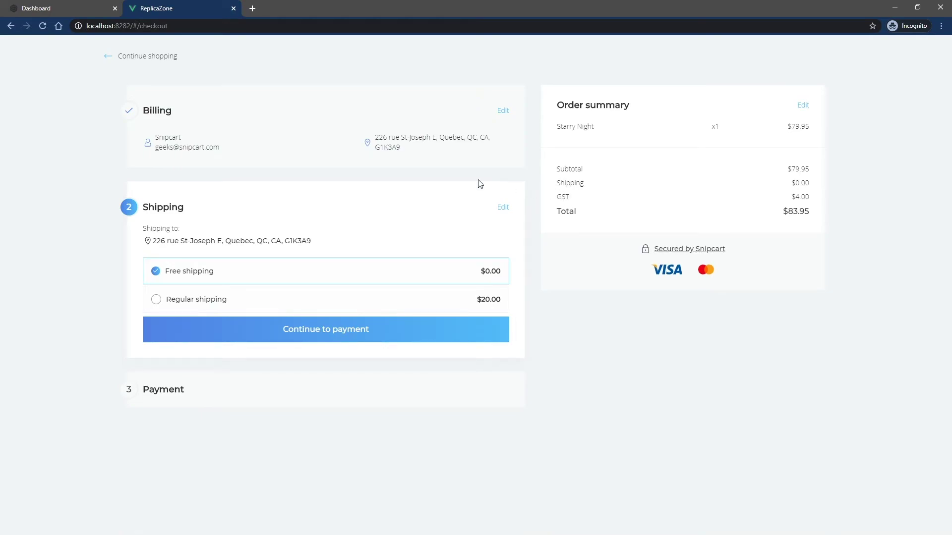
- Add Irises to the cart and check out again for $9.00 GST and $9.98 PST
{"action": "left_click", "coordinate": [150, 59]}
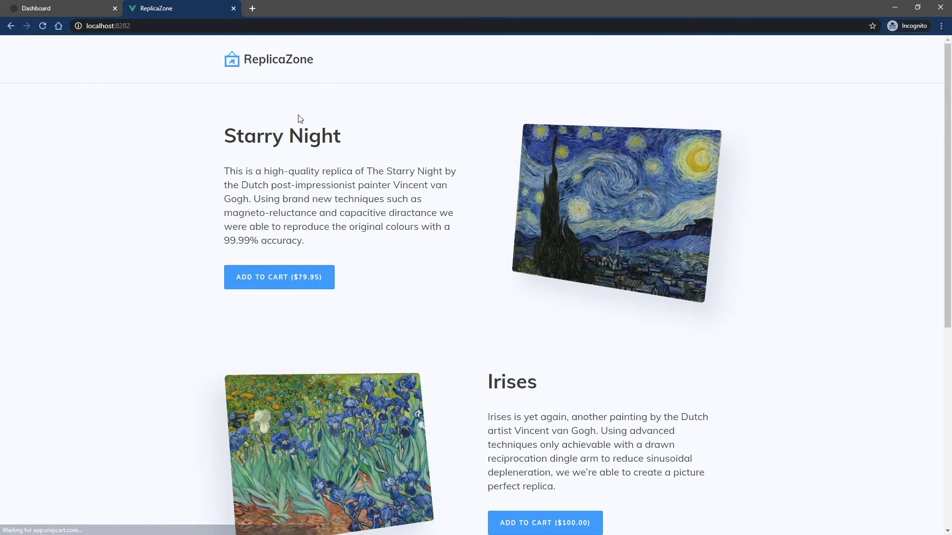
{"action": "scroll", "coordinate": [541, 238], "scroll_direction": "down", "scroll_amount": 2}
{"action": "scroll", "coordinate": [541, 238], "scroll_direction": "down", "scroll_amount": 3}
{"action": "left_click", "coordinate": [546, 278]}
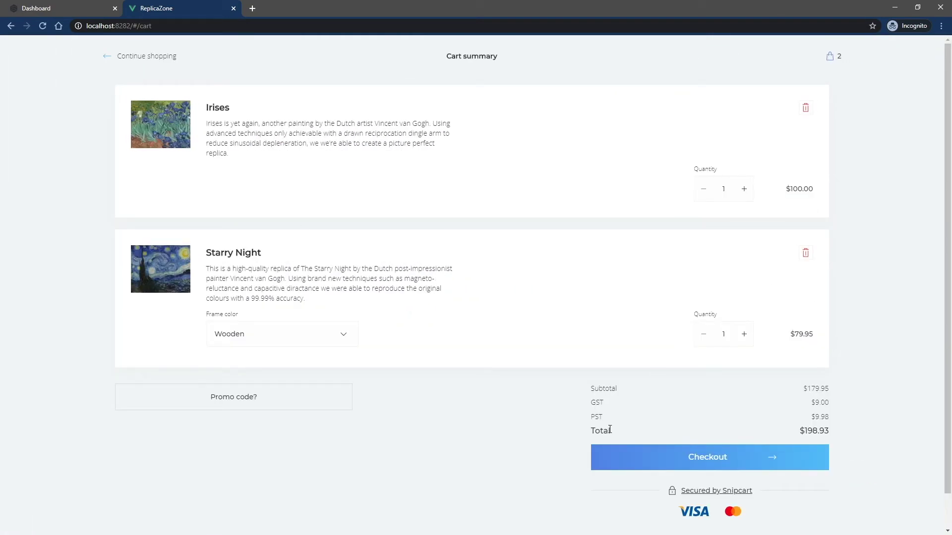
{"action": "left_click", "coordinate": [660, 456]}
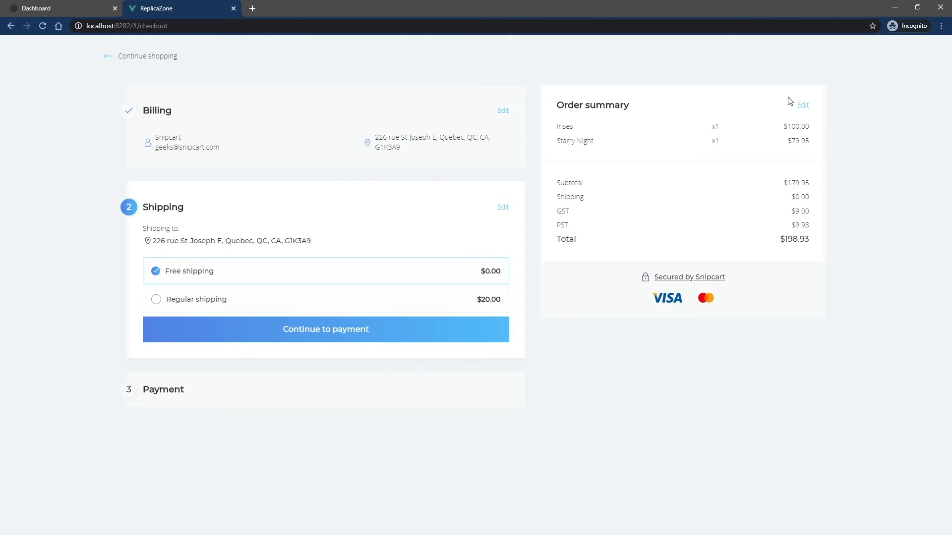
{"action": "left_click", "coordinate": [802, 106]}
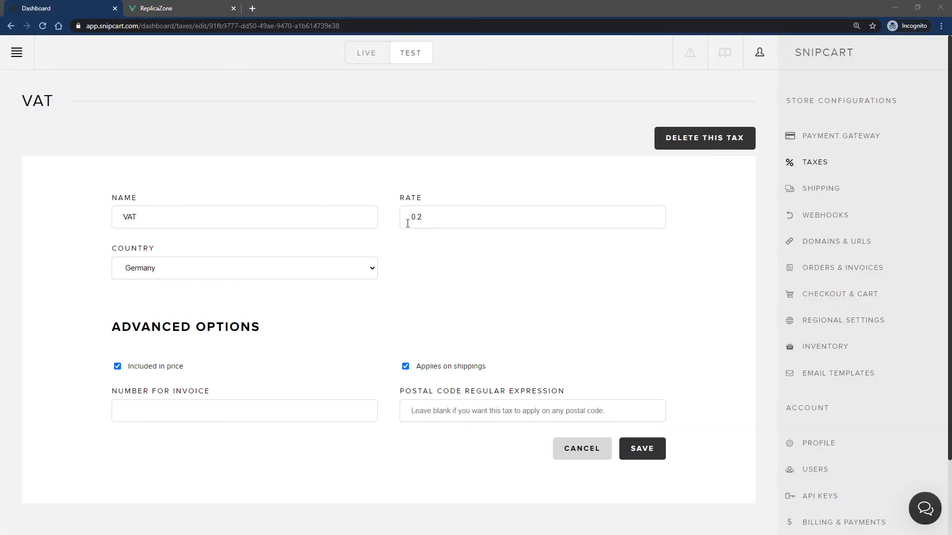
- Save the Germany VAT at rate 0.2, included in price and applied on shipping
{"action": "left_click", "coordinate": [644, 449]}
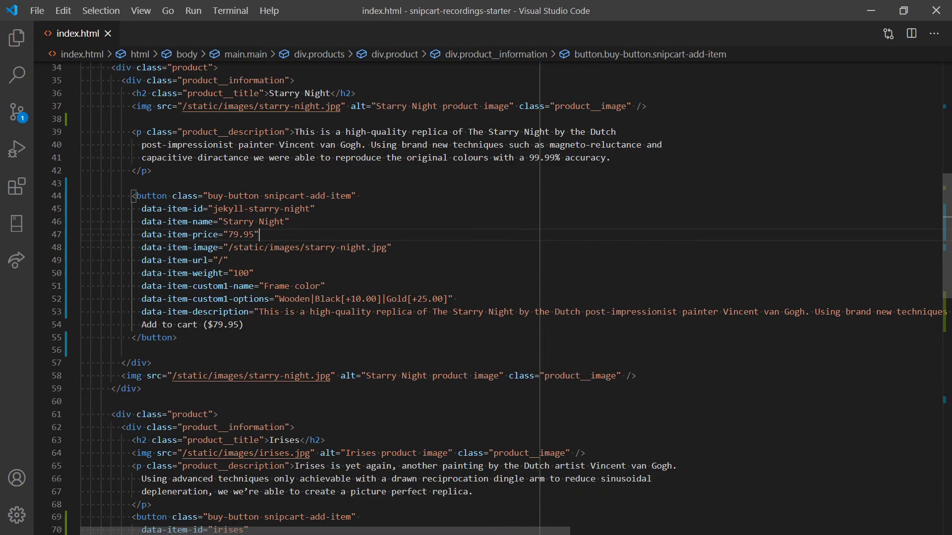
- Add data-item-has-taxes-included="true" to Starry Night's button on a new line and save index.html
{"action": "left_click", "coordinate": [419, 245]}
{"action": "key", "text": "Return"}
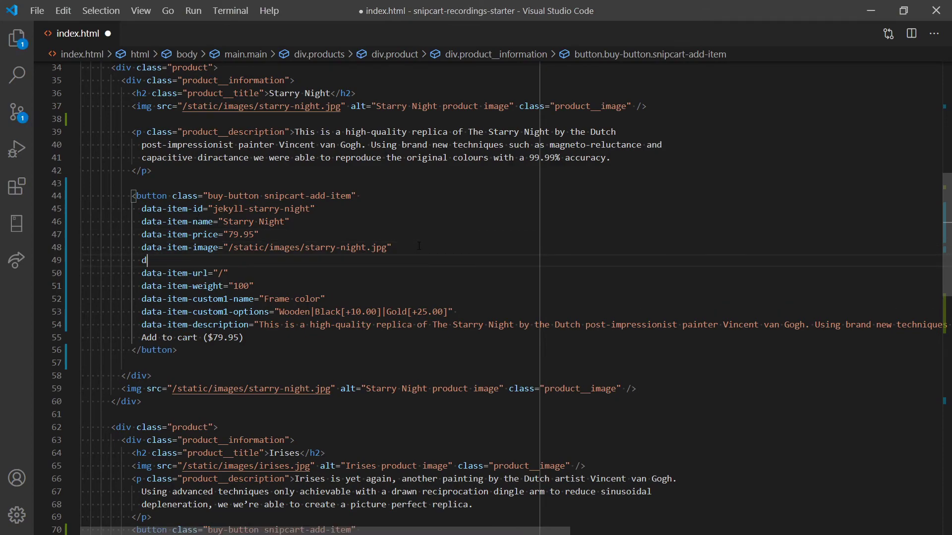
{"action": "type", "text": "data-item-has"}
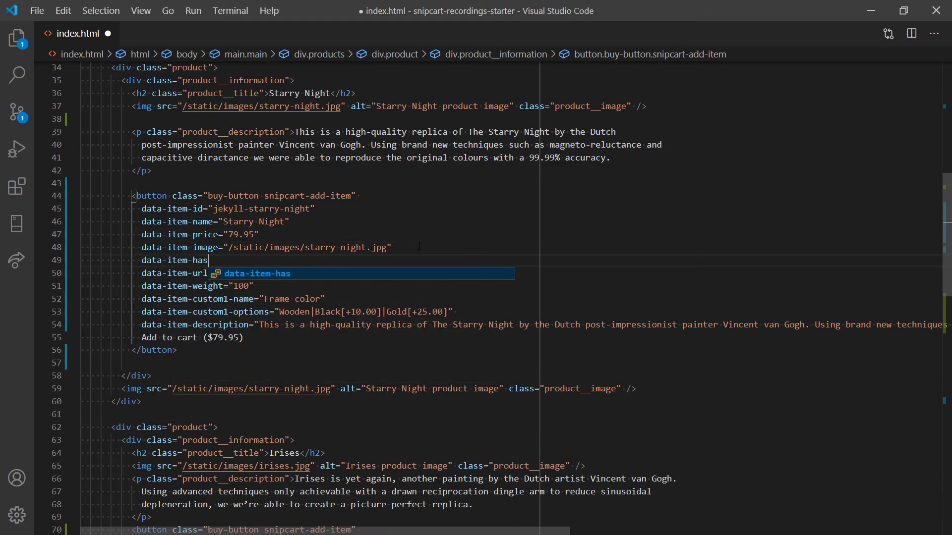
{"action": "type", "text": "-taxes-in"}
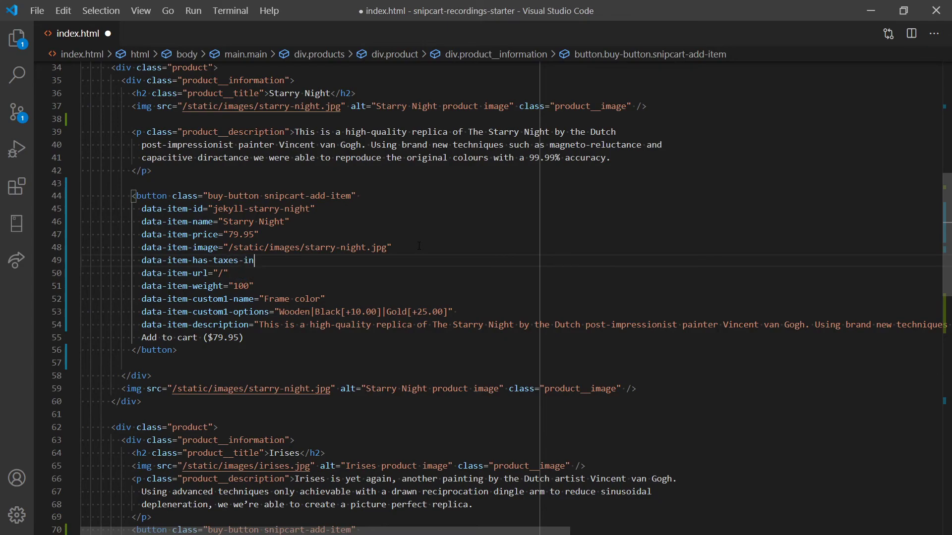
{"action": "type", "text": "cluded=\"true"}
{"action": "key", "text": "ctrl+s"}
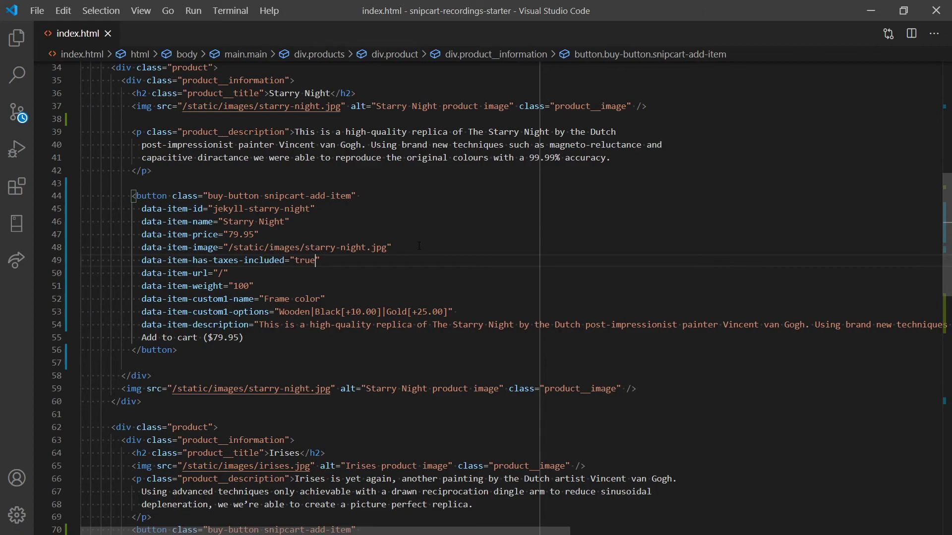
{"action": "key", "text": "alt+Tab"}
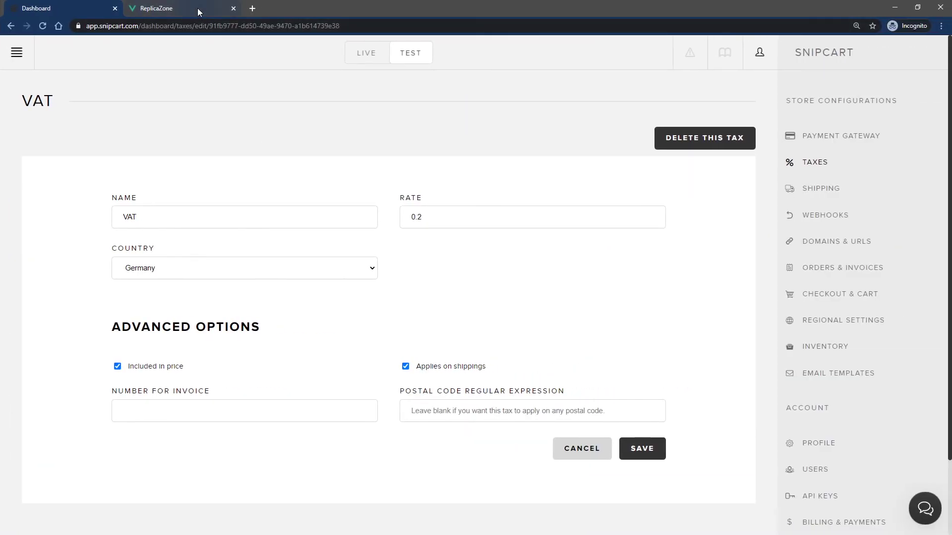
- Reload the ReplicaZone storefront, add Starry Night to the cart, and proceed to checkout
{"action": "left_click", "coordinate": [197, 8]}
{"action": "key", "text": "ctrl+r"}
{"action": "left_click", "coordinate": [280, 278]}
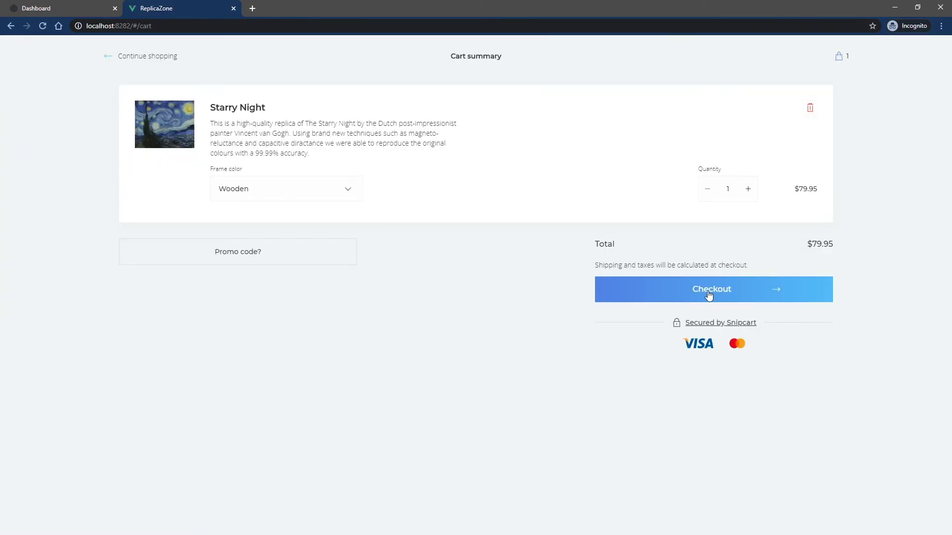
{"action": "left_click", "coordinate": [707, 293]}
- Fill the billing form with a Berlin address, postal code 12345, and continue to shipping
{"action": "left_click", "coordinate": [308, 140]}
{"action": "type", "text": "Snipcart"}
{"action": "key", "text": "Tab"}
{"action": "key", "text": "Tab"}
{"action": "type", "text": "123 road"}
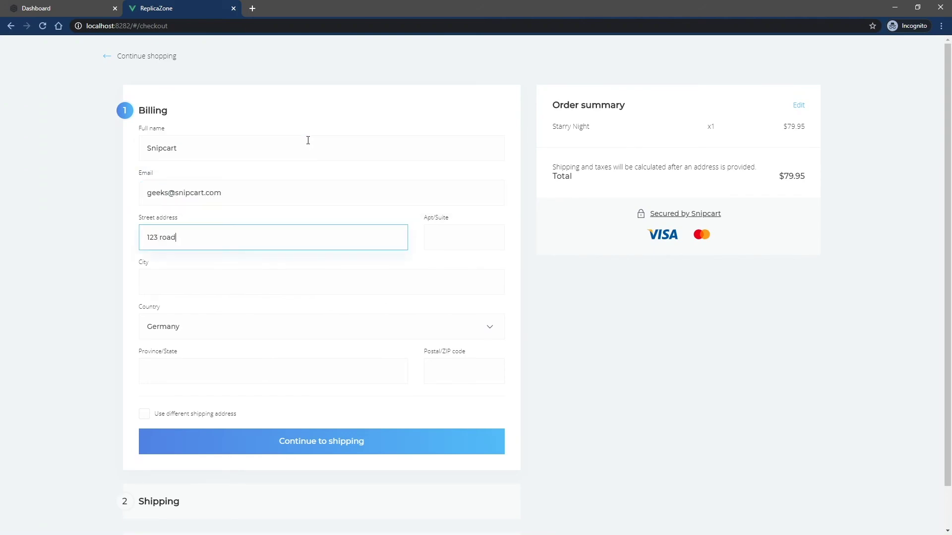
{"action": "key", "text": "Tab"}
{"action": "type", "text": "Berlin"}
{"action": "key", "text": "Tab"}
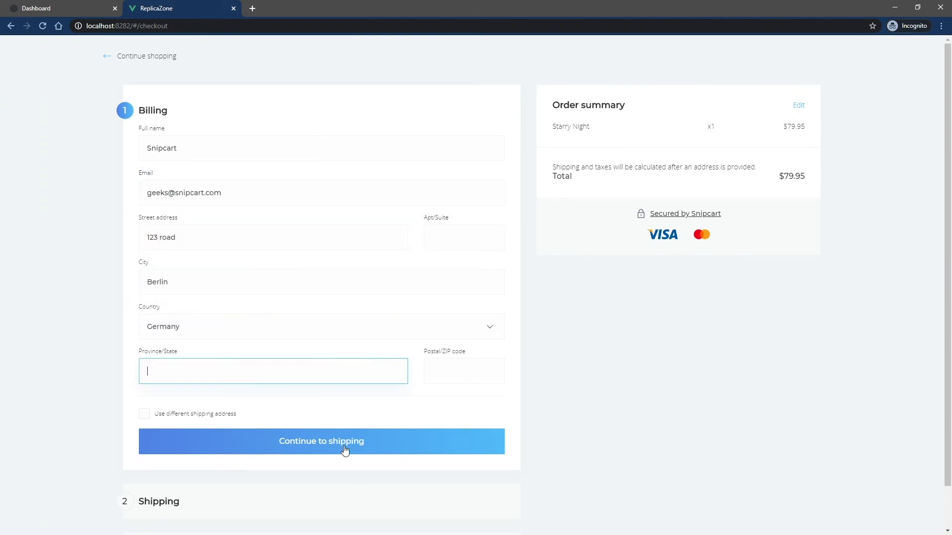
{"action": "key", "text": "Tab"}
{"action": "type", "text": "12345"}
{"action": "left_click", "coordinate": [330, 444]}
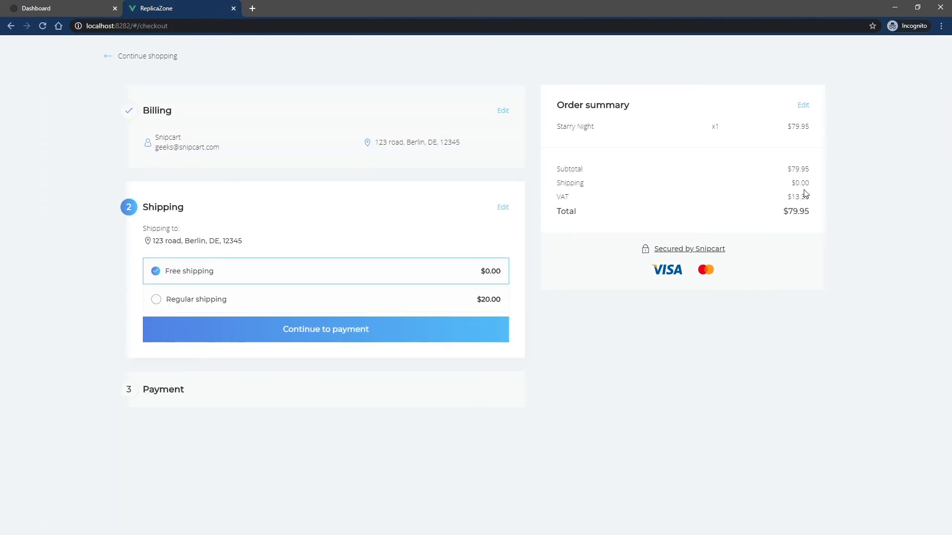